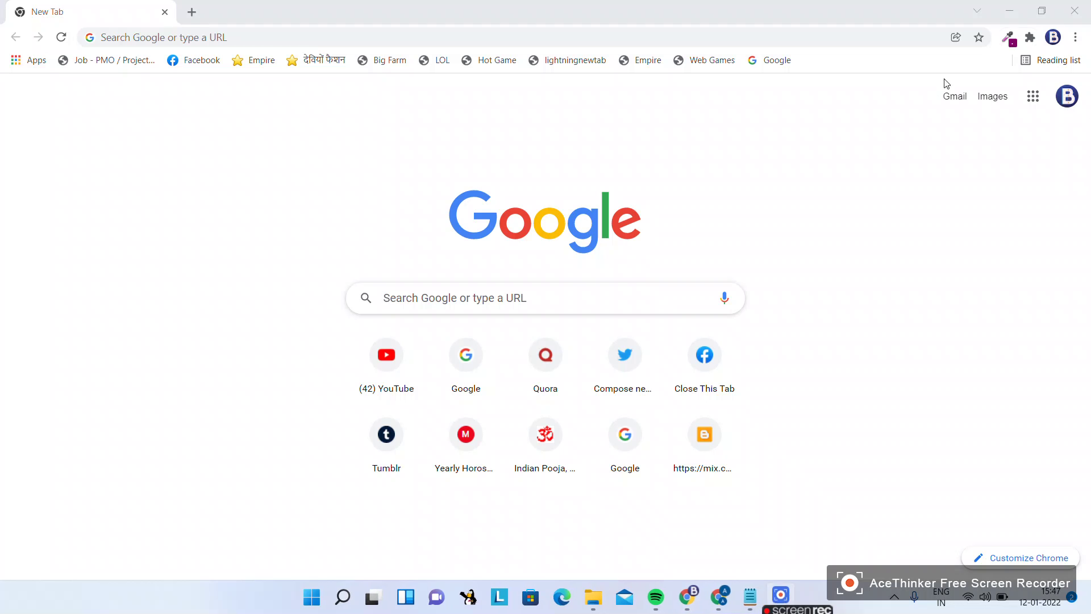
# Search Google for 'shot cut' in the browser's new tab
pyautogui.click(1009, 11)
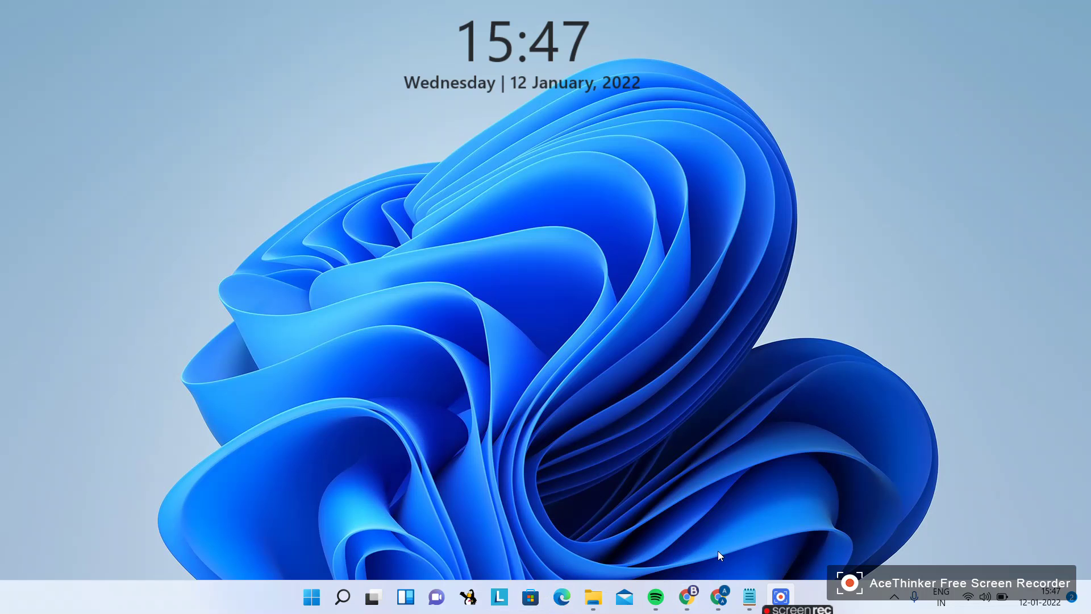
pyautogui.click(688, 596)
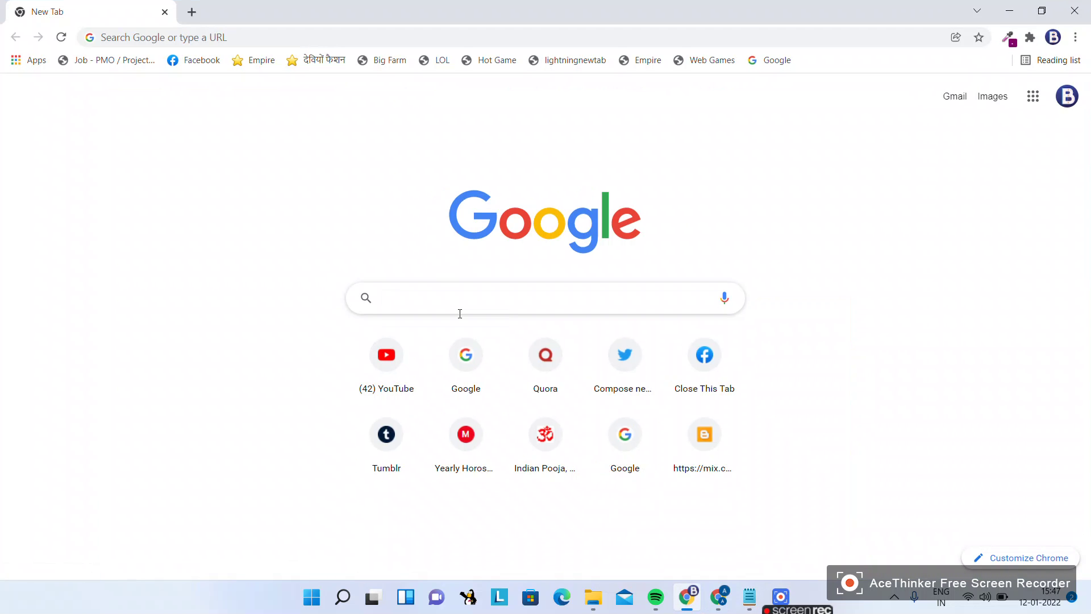
pyautogui.write('shot c')
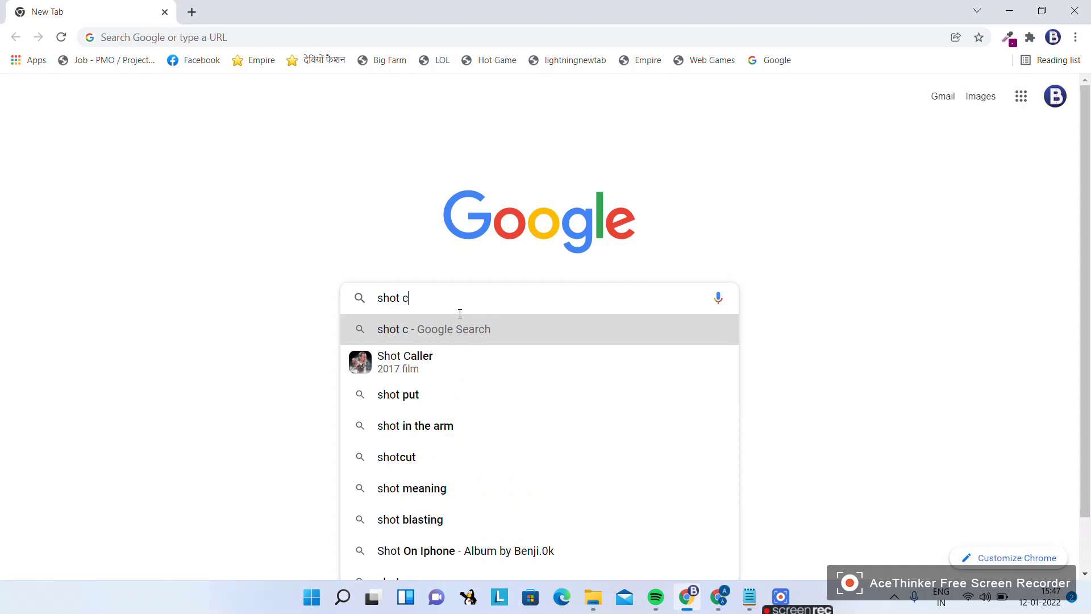
pyautogui.press('BackSpace')
pyautogui.press('BackSpace')
pyautogui.write('cut')
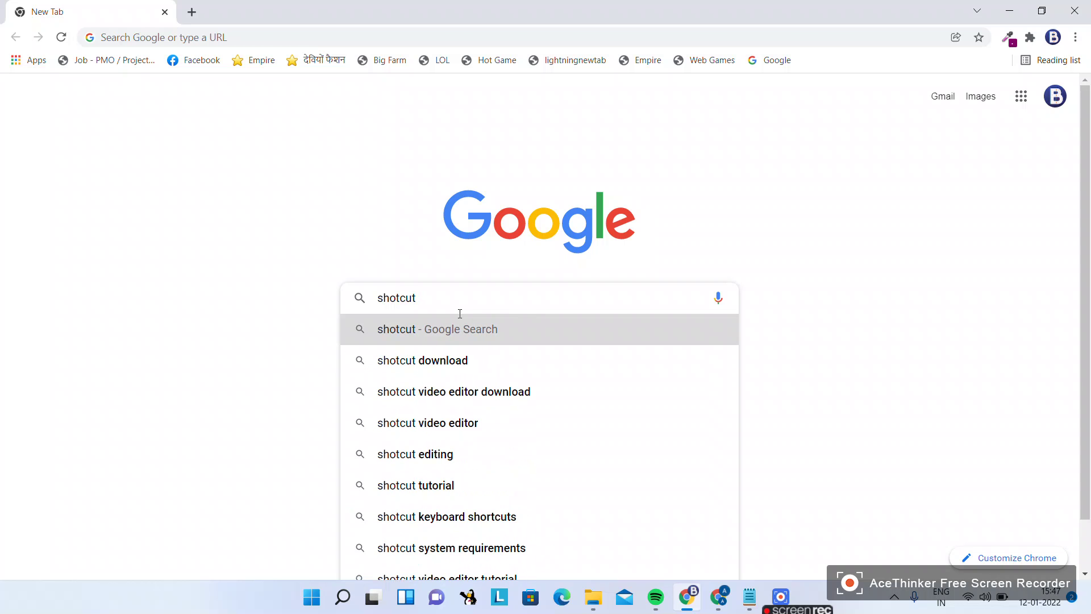
pyautogui.press('Return')
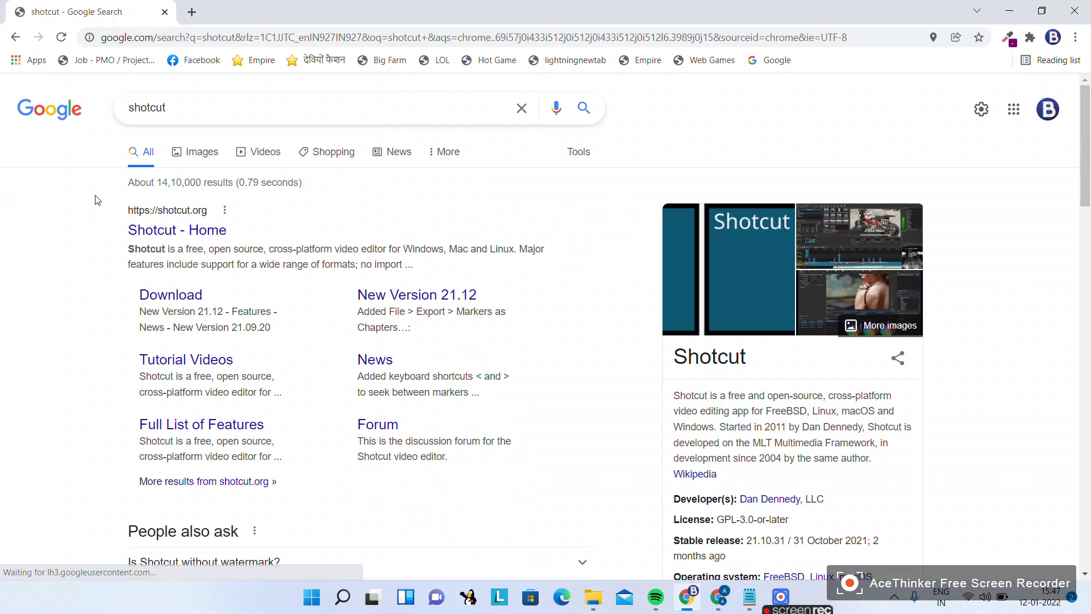
# Go from the Shotcut home page to its download page for version 21.12.24, dismissing the ad
pyautogui.click(198, 232)
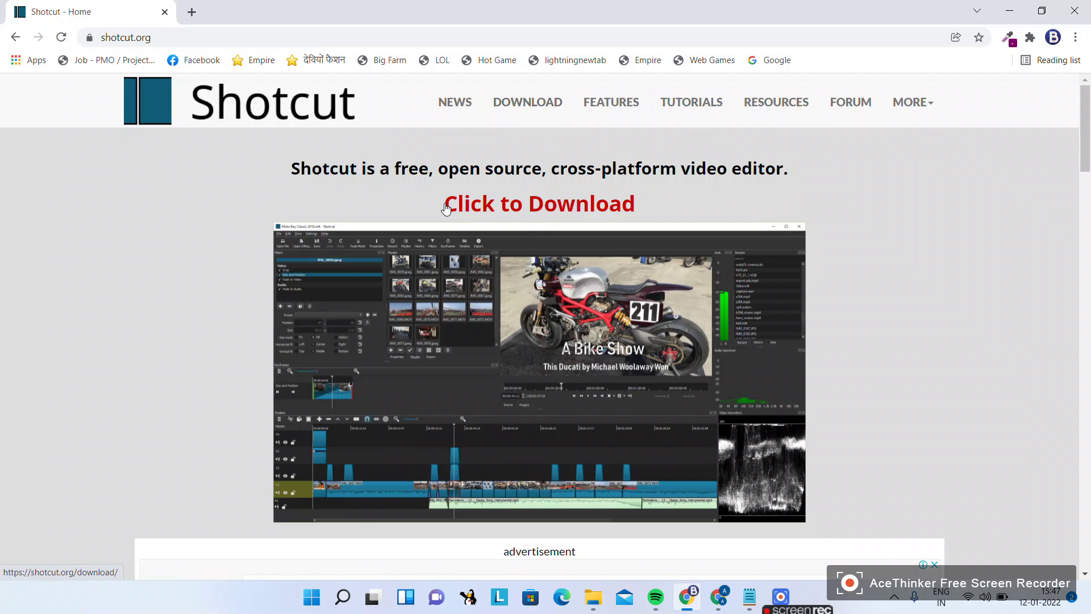
pyautogui.click(527, 212)
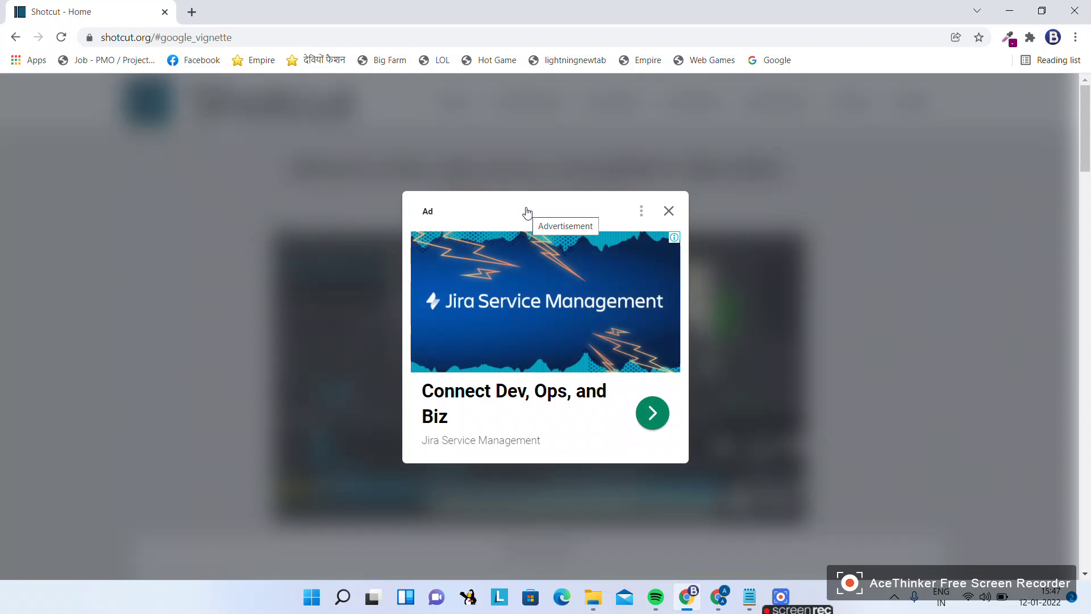
pyautogui.click(669, 219)
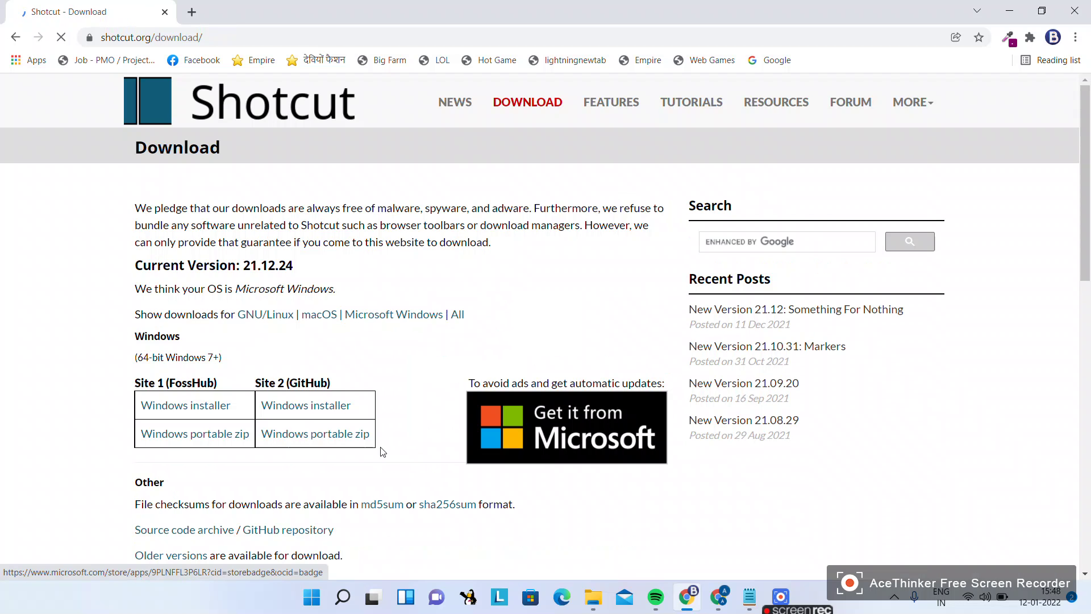
pyautogui.scroll(-2, 183, 358)
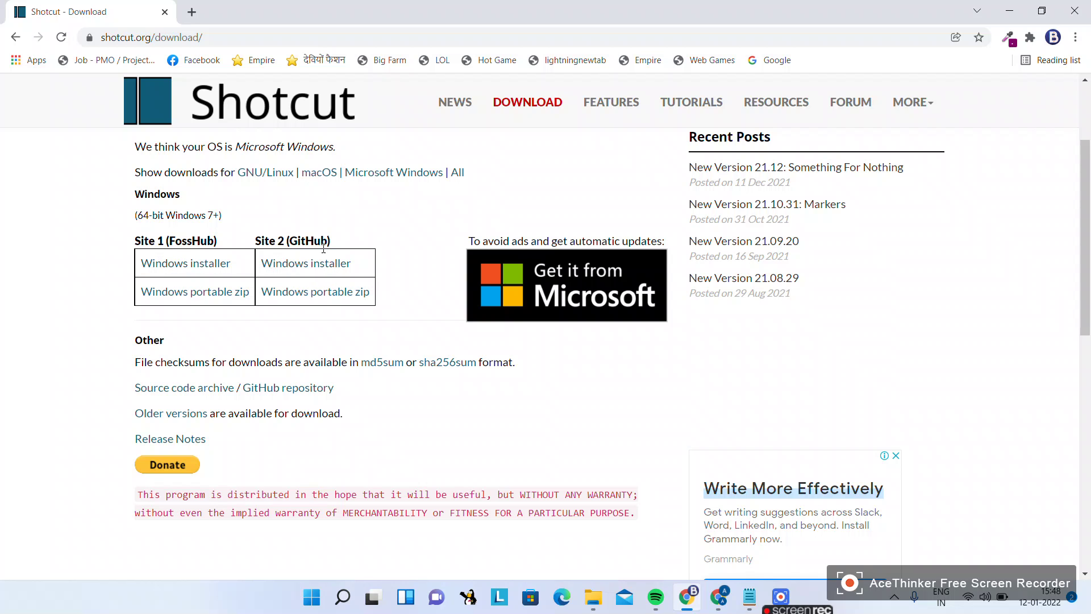
# Download shotcut-win64-211224.exe from the GitHub site link and raise the system volume
pyautogui.click(300, 271)
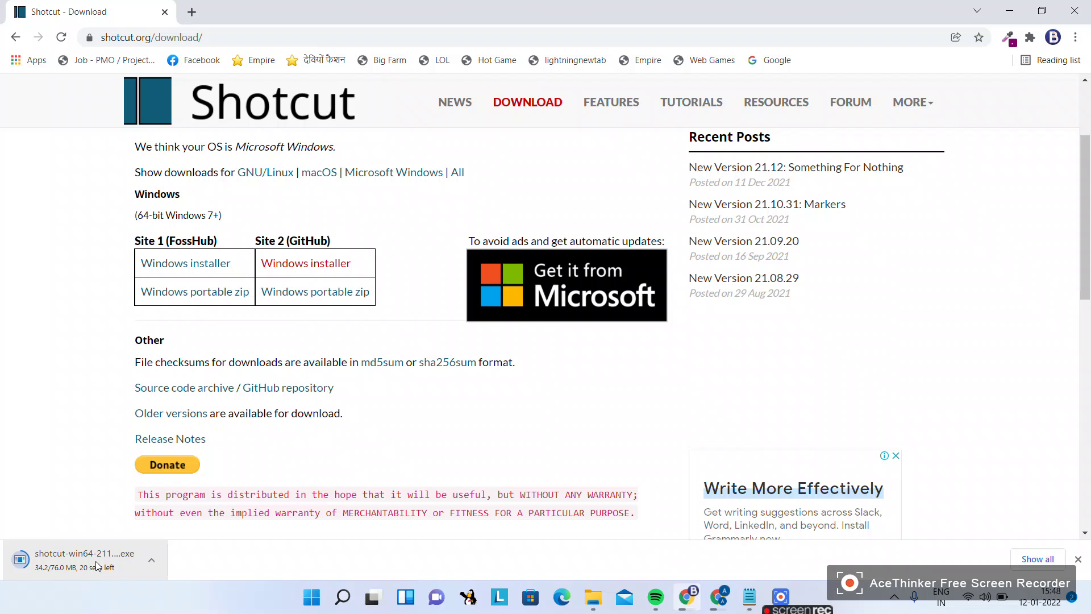
pyautogui.click(975, 602)
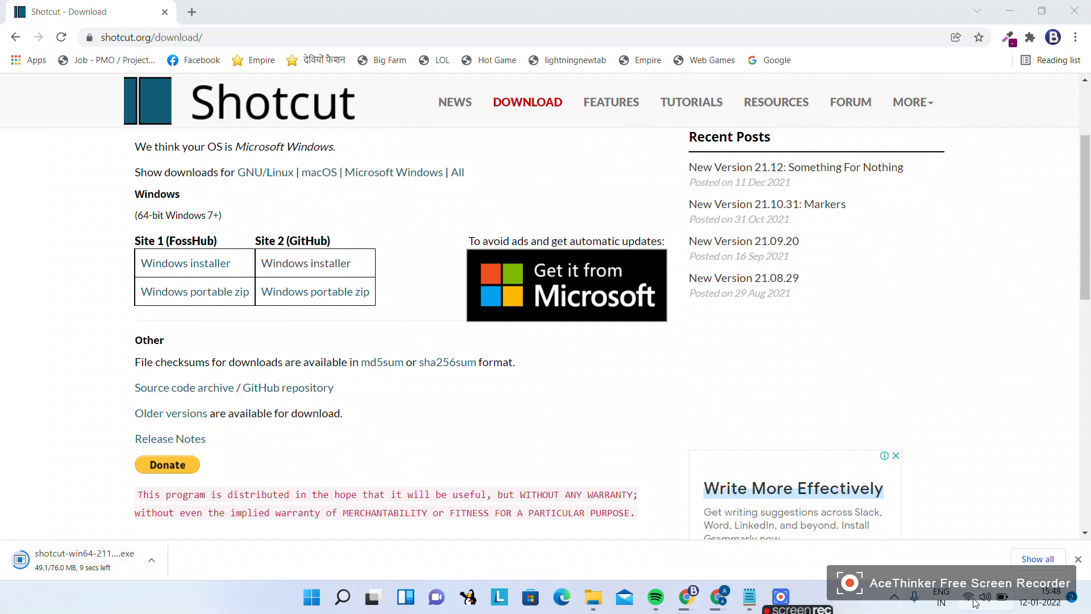
pyautogui.click(992, 510)
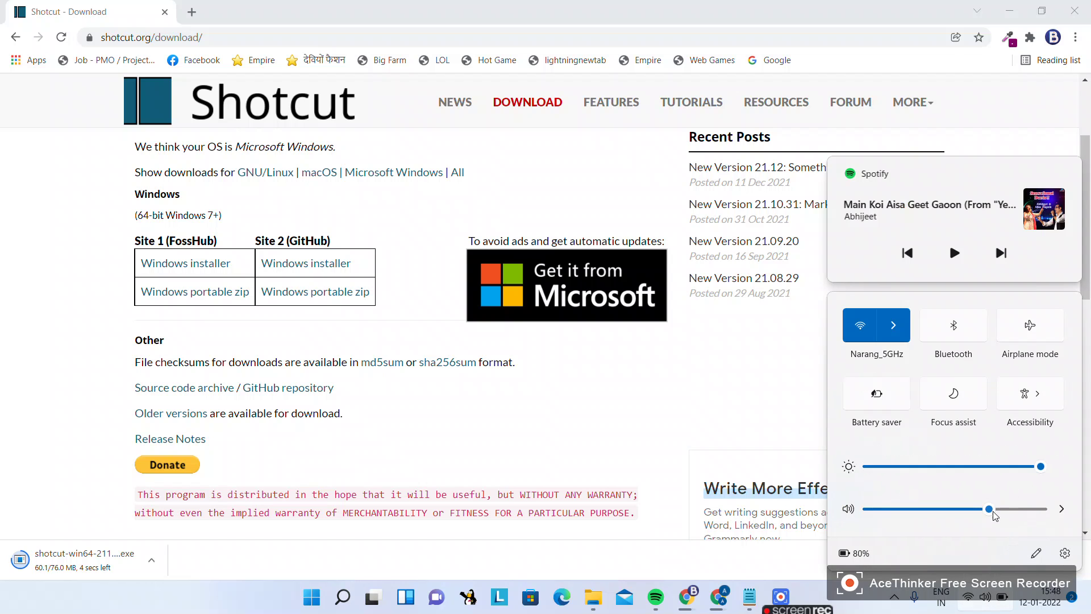
pyautogui.moveTo(993, 514); pyautogui.dragTo(1037, 509)
pyautogui.click(1040, 115)
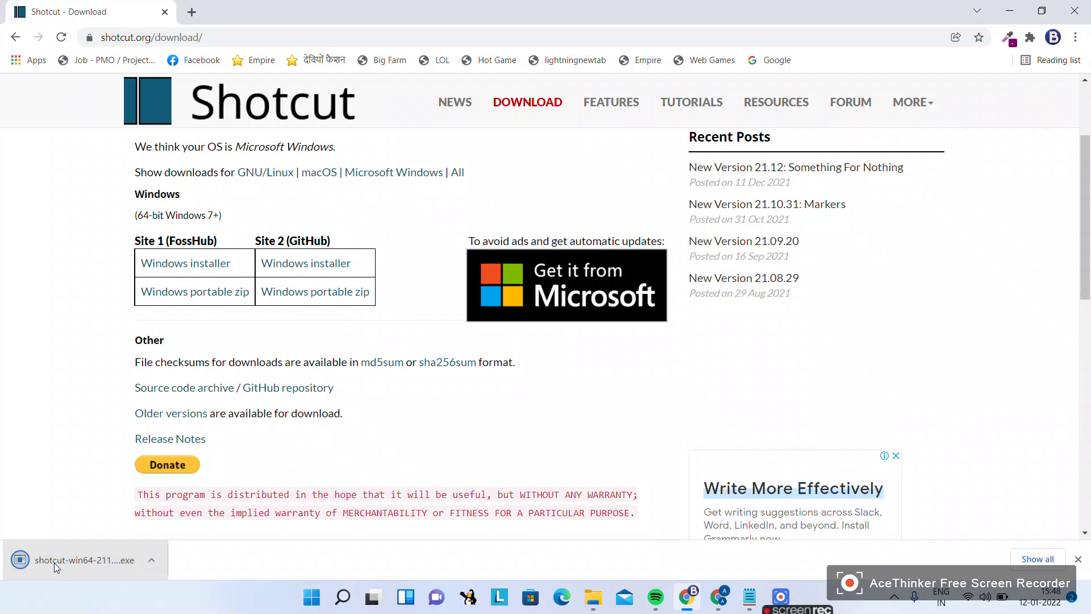
# Run the installer, accept the licence, keep C:\Program Files\Shotcut\, and tick Create Desktop Shortcut
pyautogui.click(56, 561)
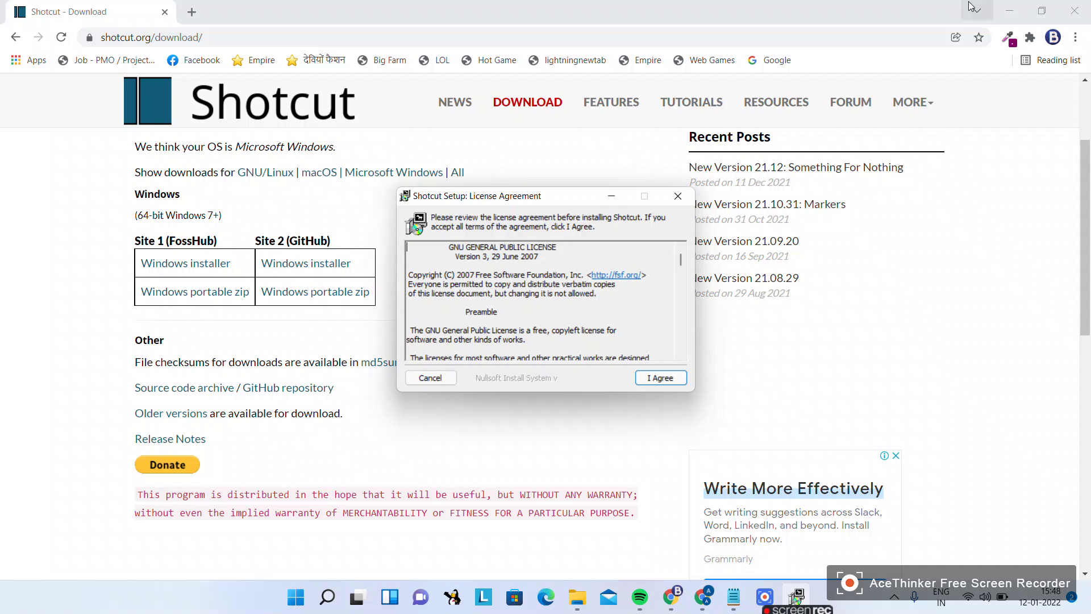
pyautogui.click(1009, 12)
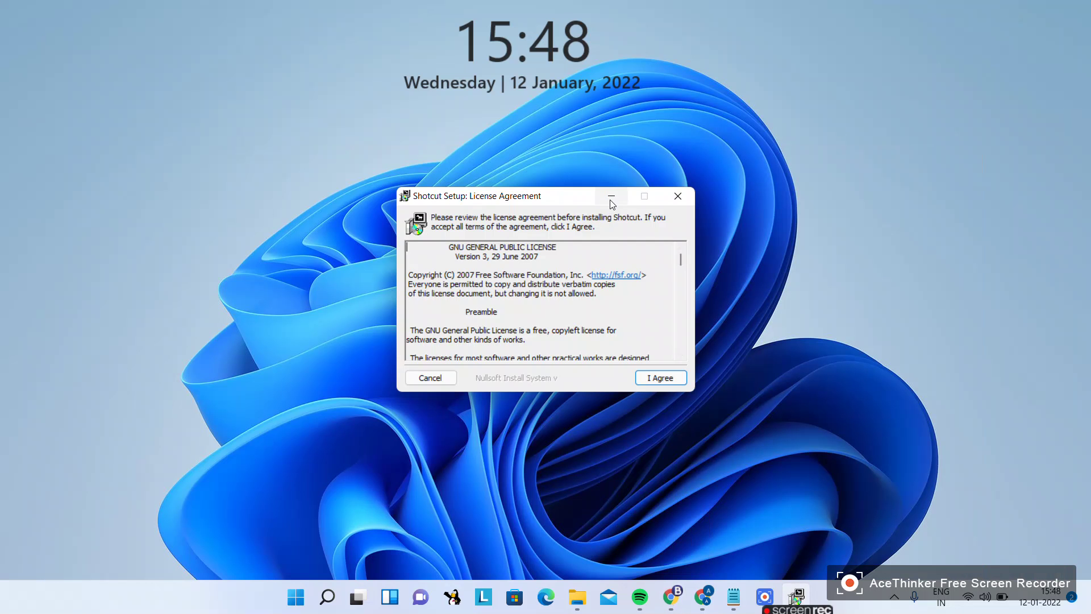
pyautogui.moveTo(579, 198); pyautogui.dragTo(616, 169)
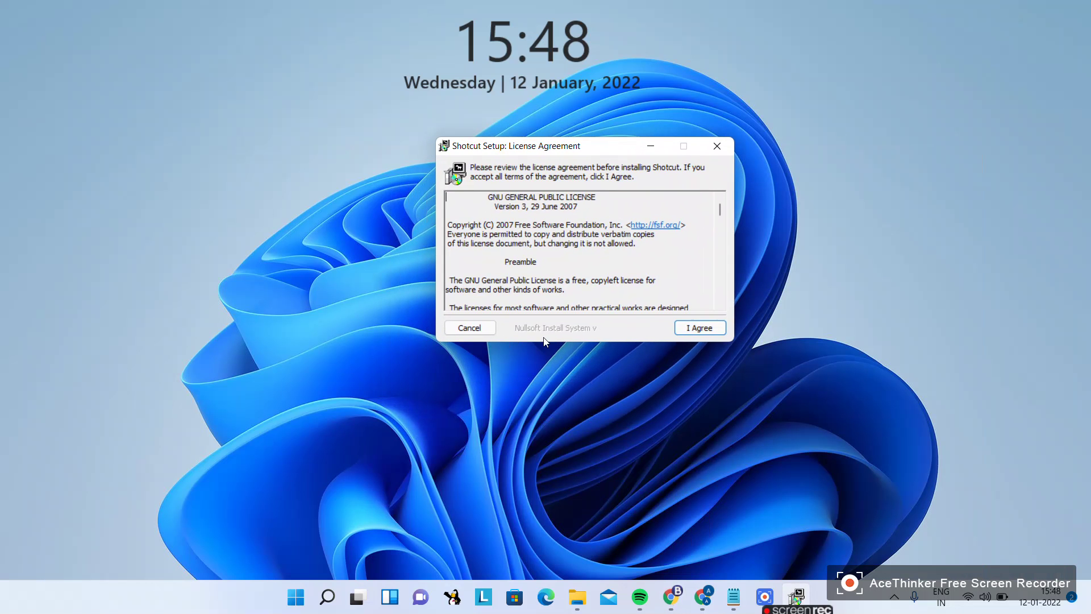
pyautogui.click(703, 331)
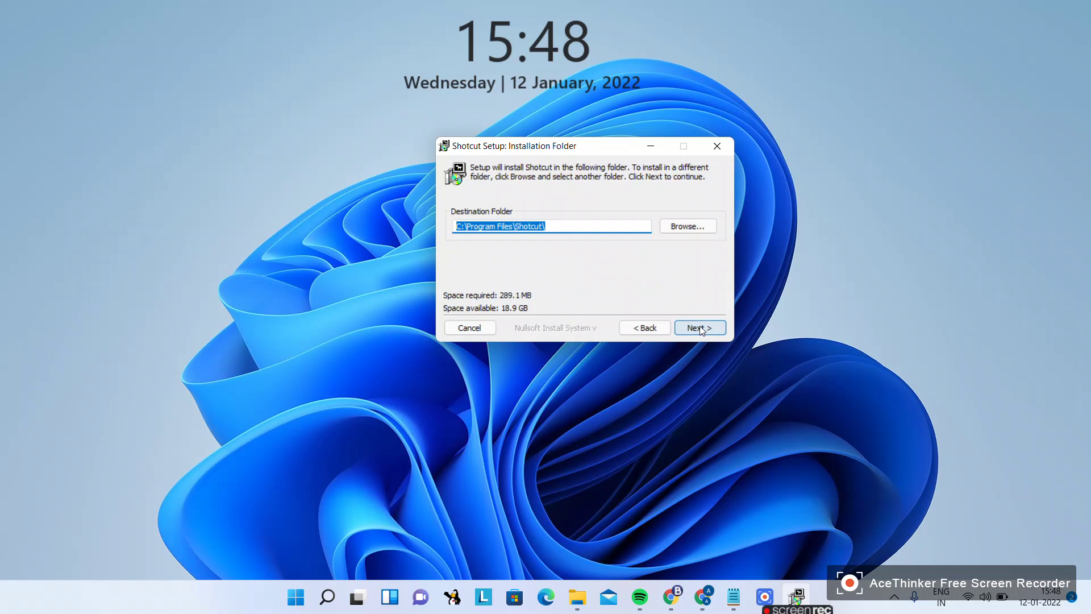
pyautogui.click(697, 329)
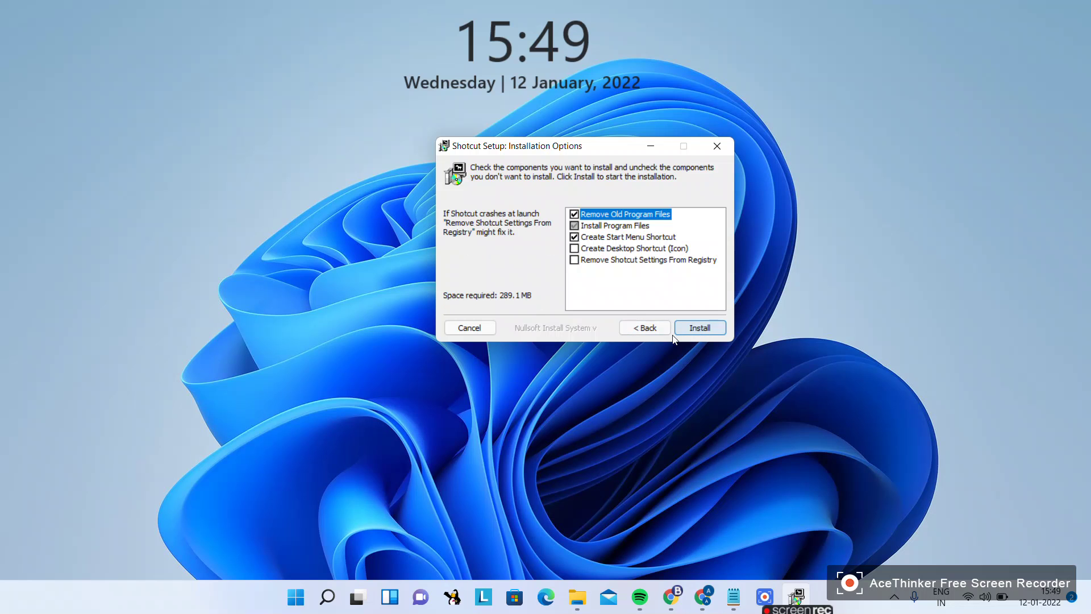
pyautogui.click(575, 250)
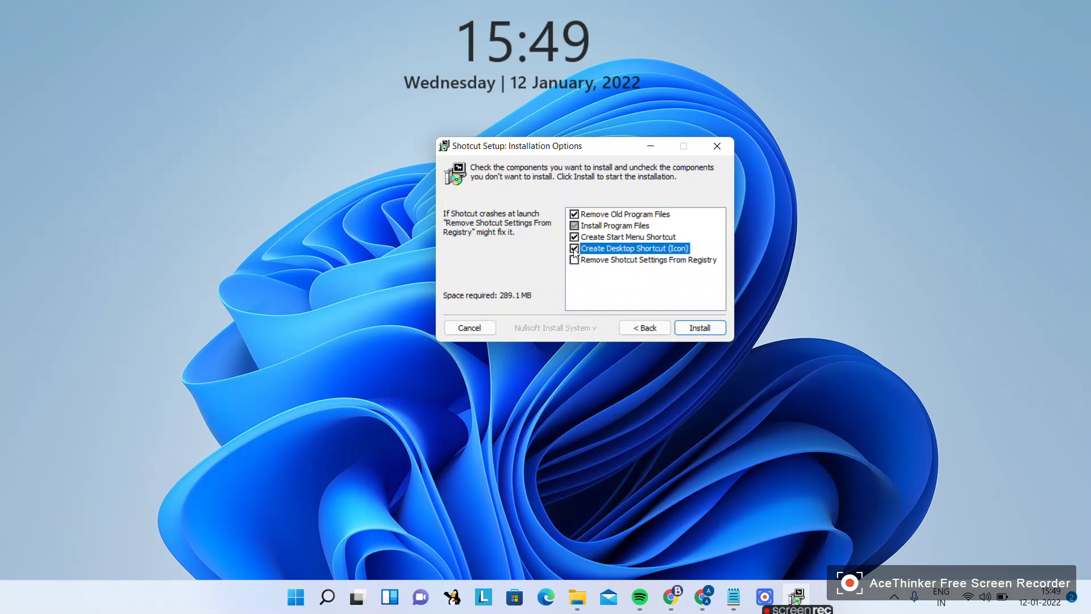
# Start the Shotcut installation and let it run to Completed
pyautogui.click(705, 328)
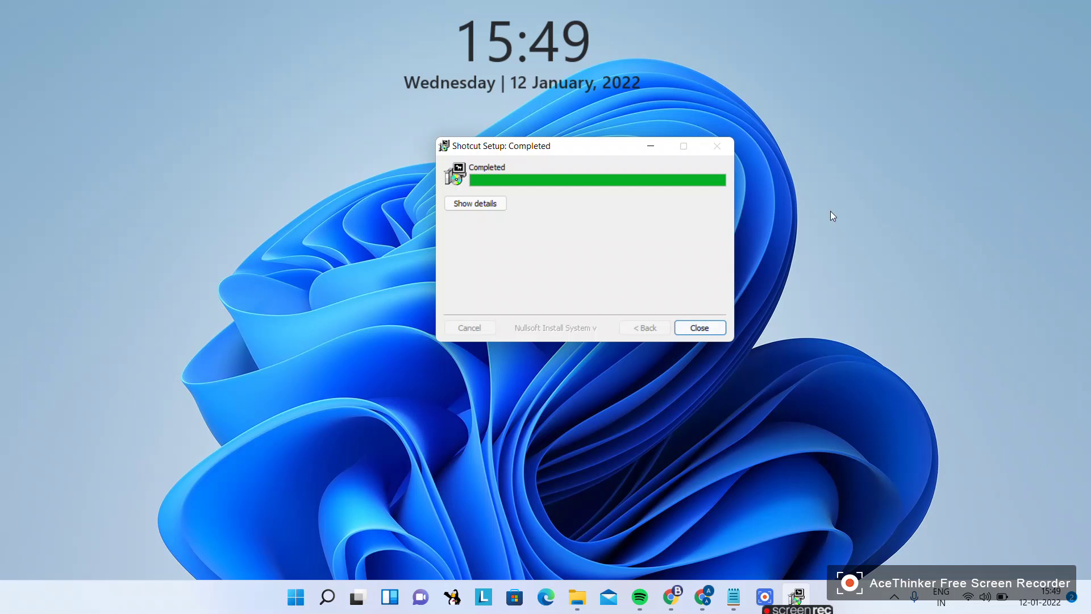
# Close the installer and turn on Show desktop icons from the desktop's View menu
pyautogui.click(712, 329)
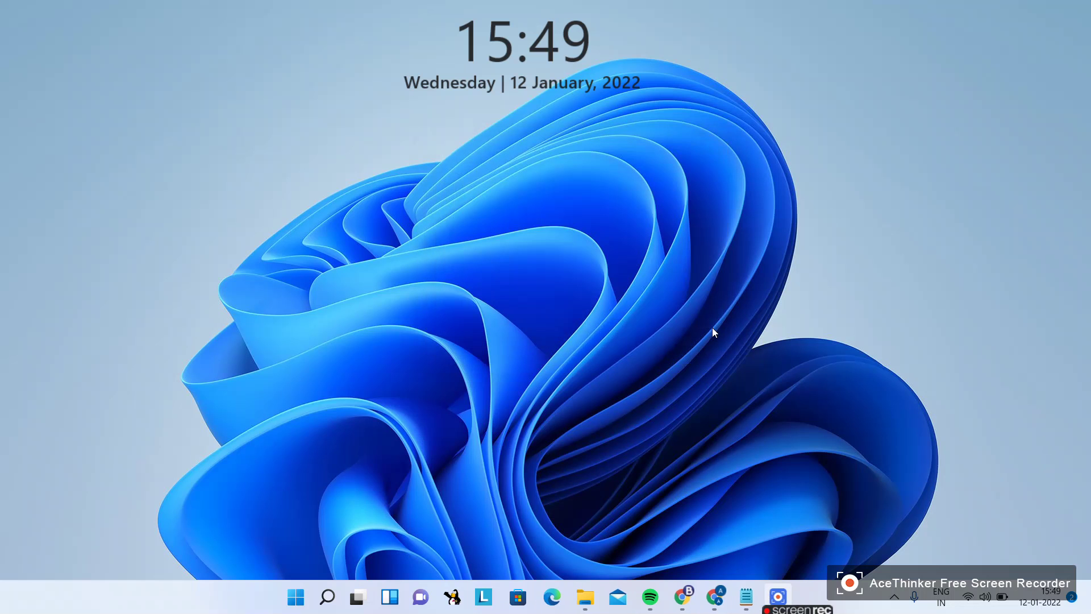
pyautogui.rightClick(633, 404)
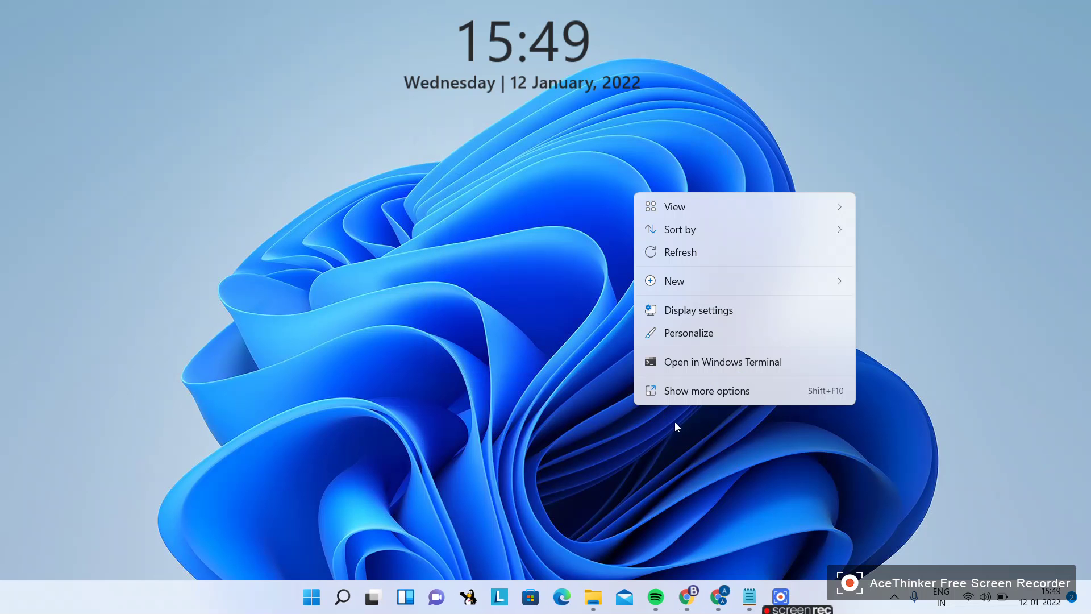
pyautogui.moveTo(704, 201)
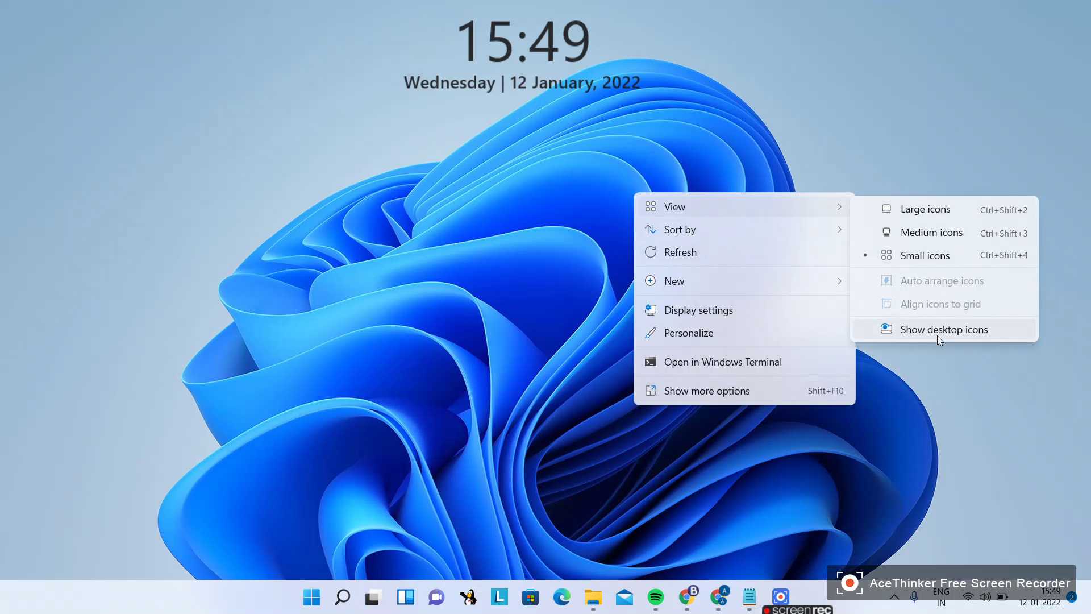
pyautogui.click(937, 336)
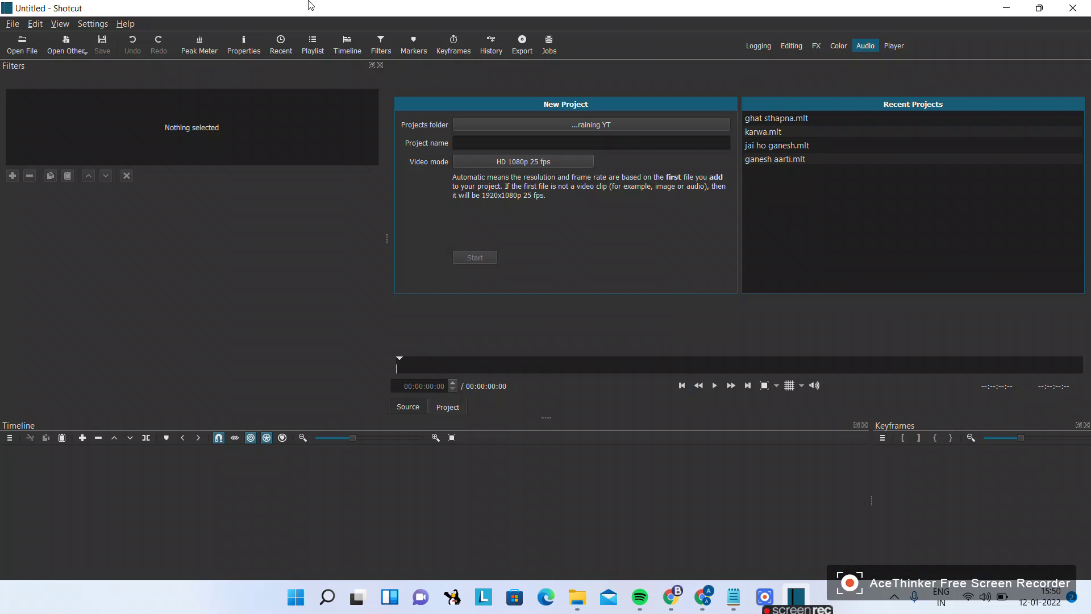
# Show Shotcut's File menu
pyautogui.click(12, 25)
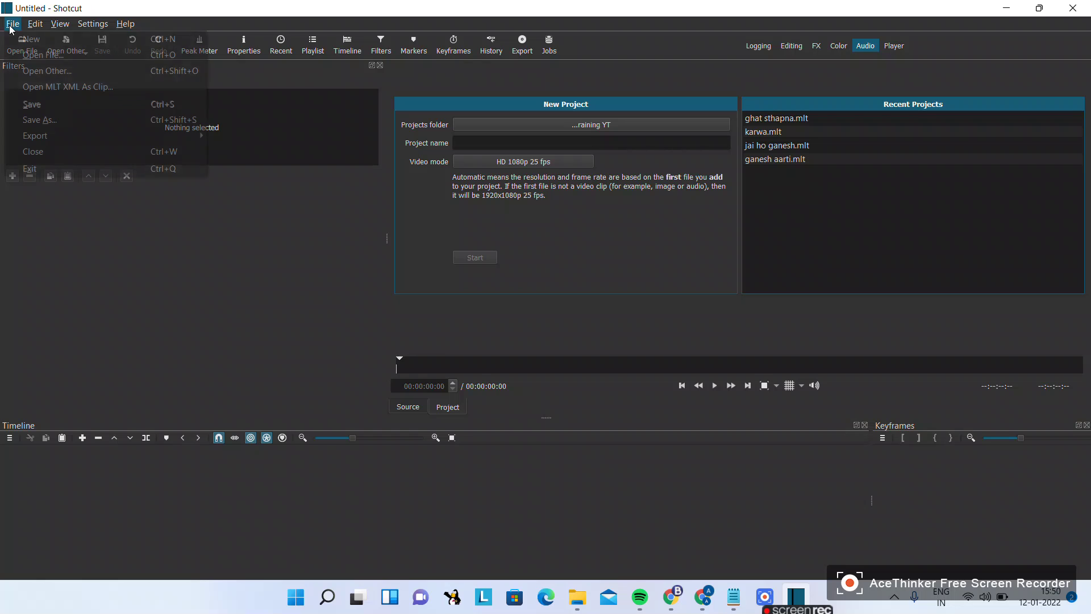